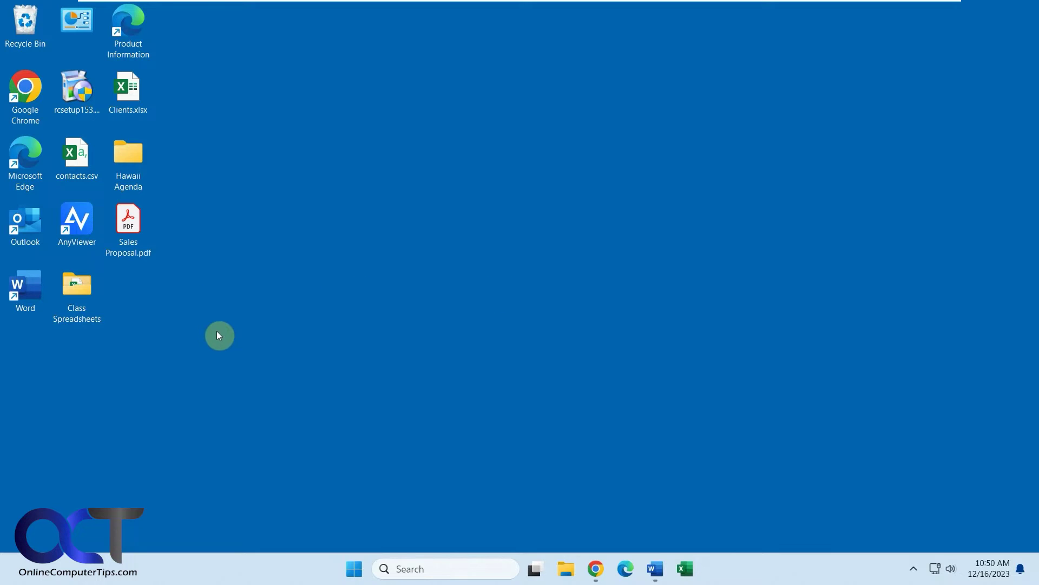
Step: Launch AnyViewer from its desktop shortcut
{"action": "double_click", "coordinate": [86, 234]}
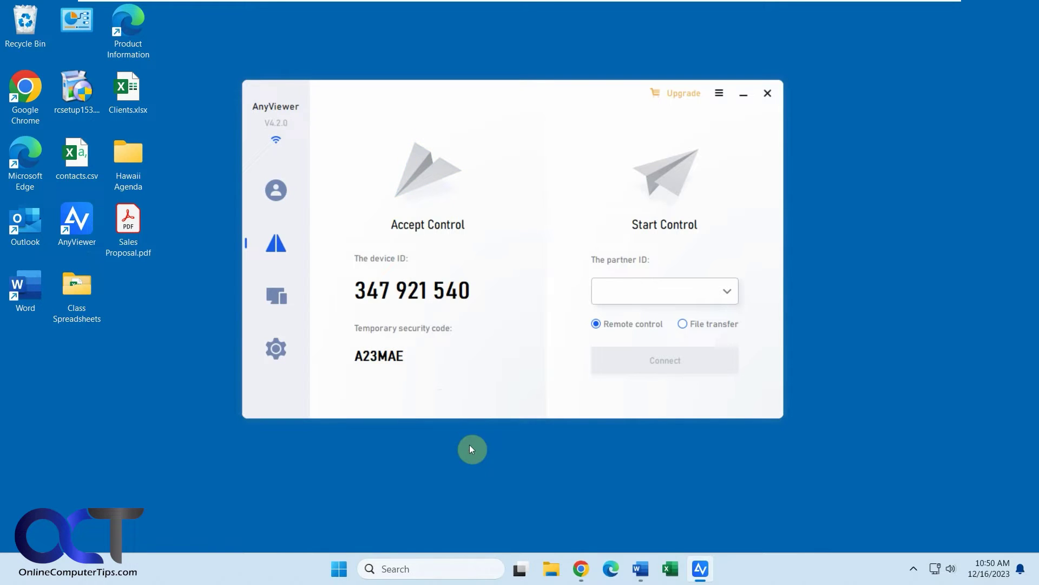
Step: Move the Word window down and right to uncover AnyViewer's device ID and security code
{"action": "left_click", "coordinate": [640, 569]}
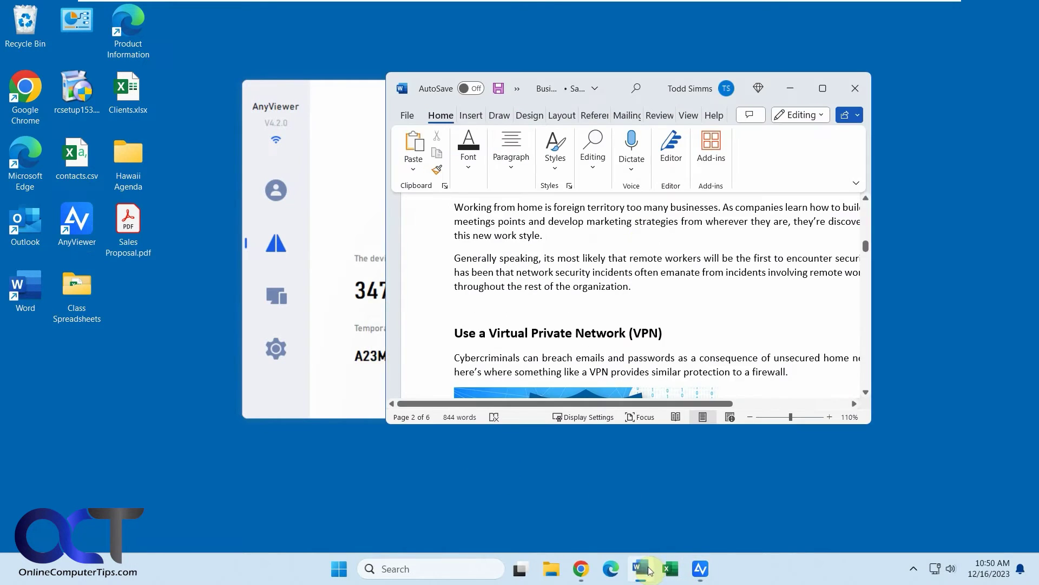
{"action": "left_click_drag", "start_coordinate": [612, 91], "coordinate": [705, 150]}
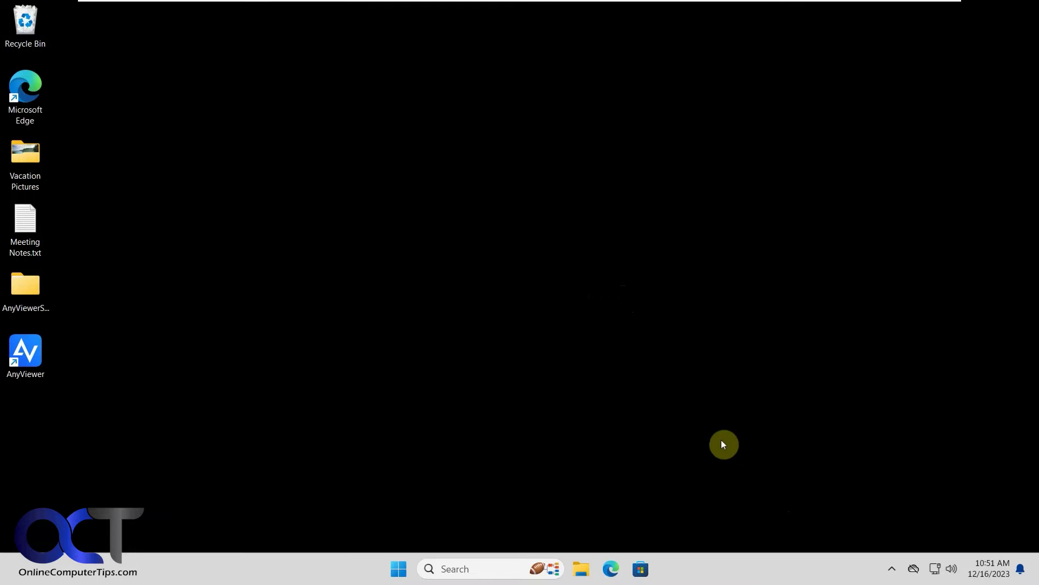
Step: Open the AnyViewer main window from its hidden system tray icon
{"action": "left_click", "coordinate": [893, 568]}
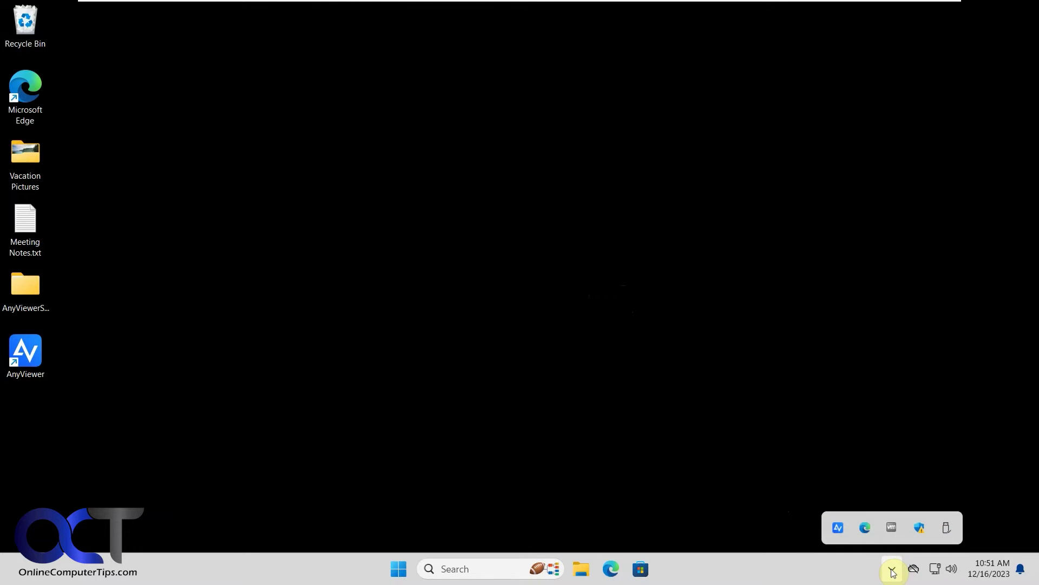
{"action": "right_click", "coordinate": [839, 530]}
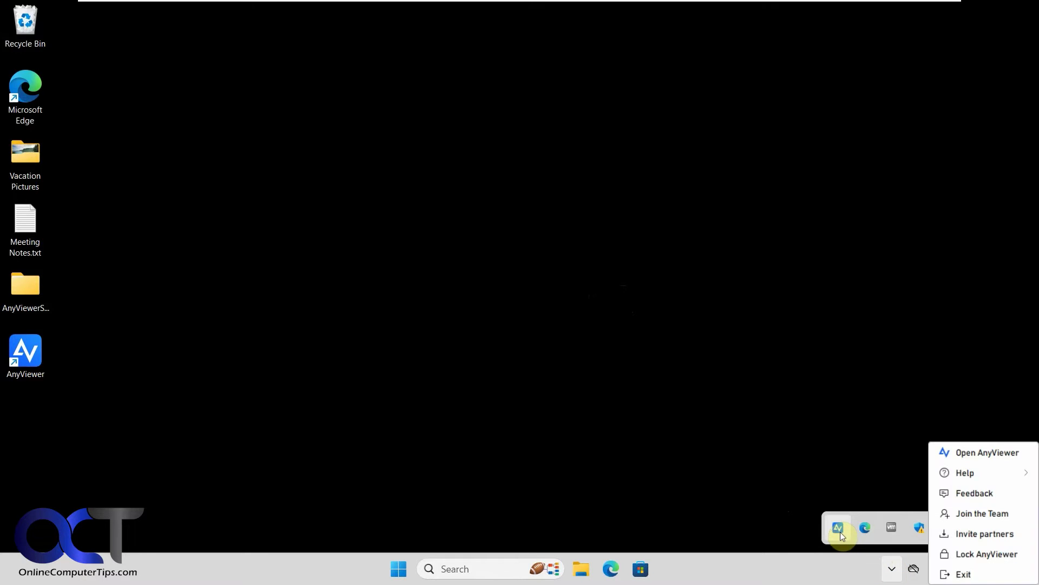
{"action": "left_click", "coordinate": [978, 452]}
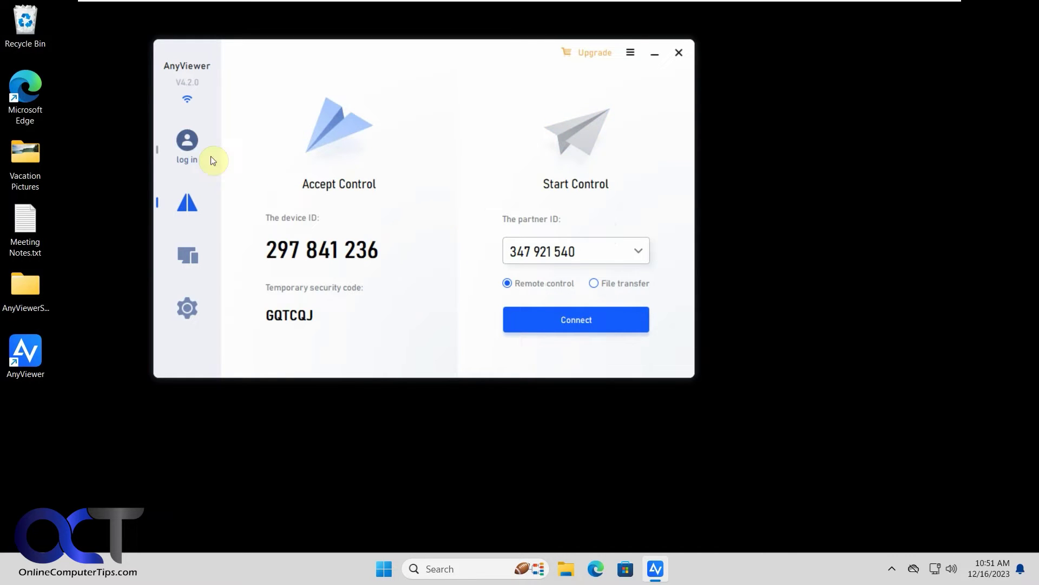
Step: View the account login page, then the Device page listing what signing in unlocks
{"action": "left_click", "coordinate": [192, 149]}
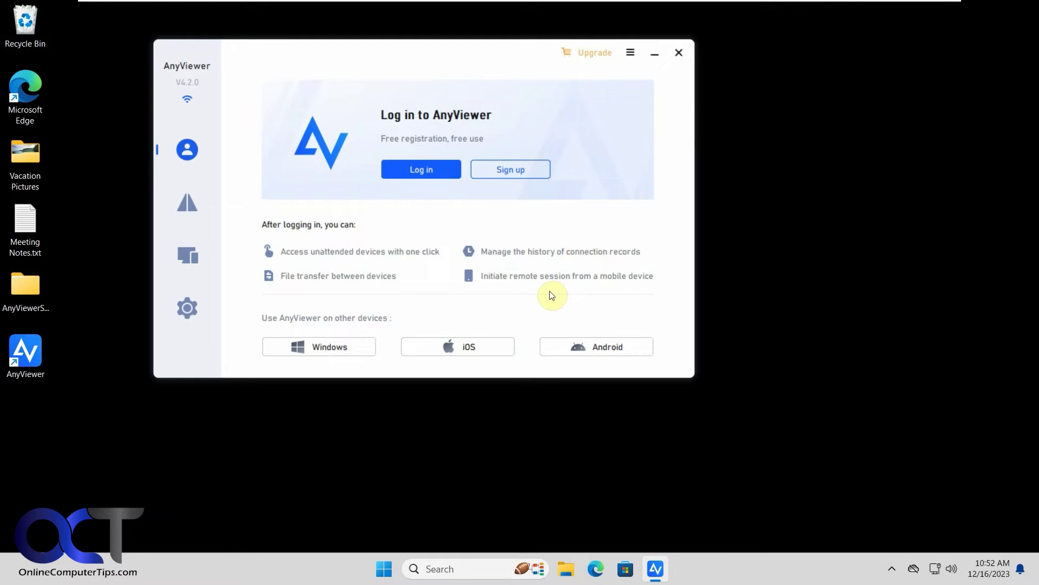
{"action": "left_click", "coordinate": [186, 249]}
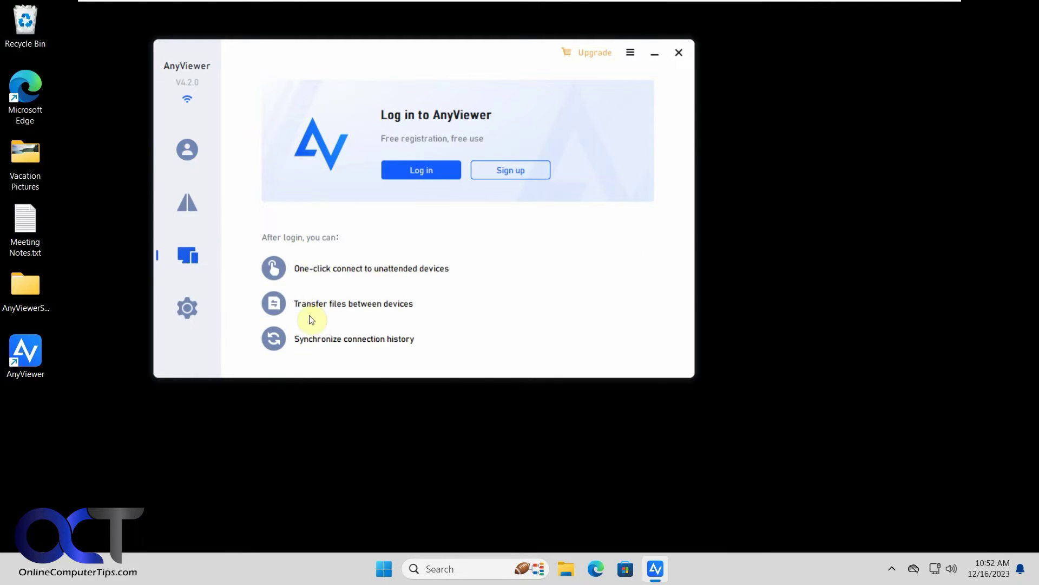
Step: Review the Unattended and Recipient settings, including when the temporary security code changes
{"action": "left_click", "coordinate": [202, 304]}
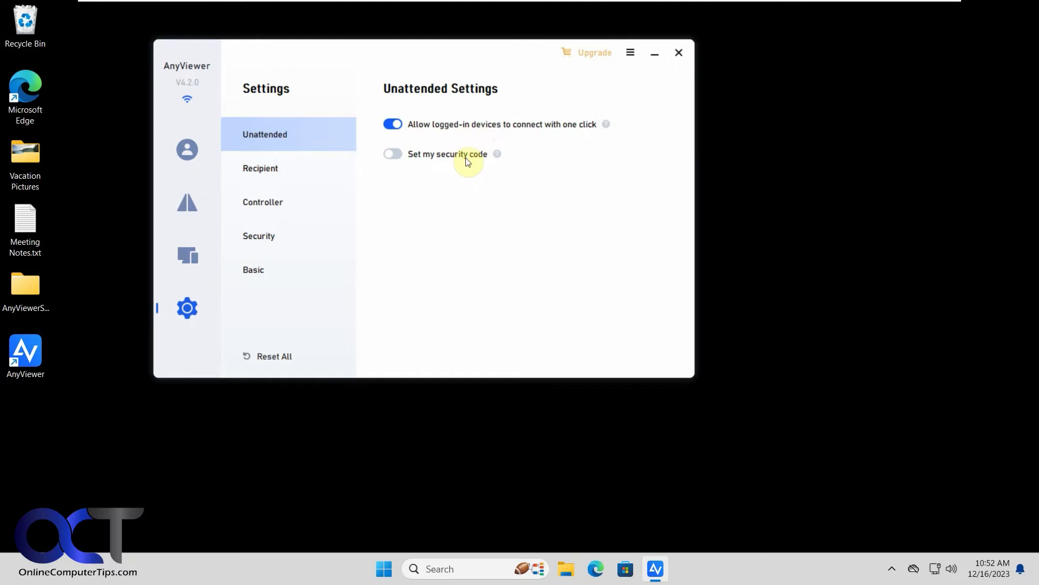
{"action": "left_click", "coordinate": [276, 168]}
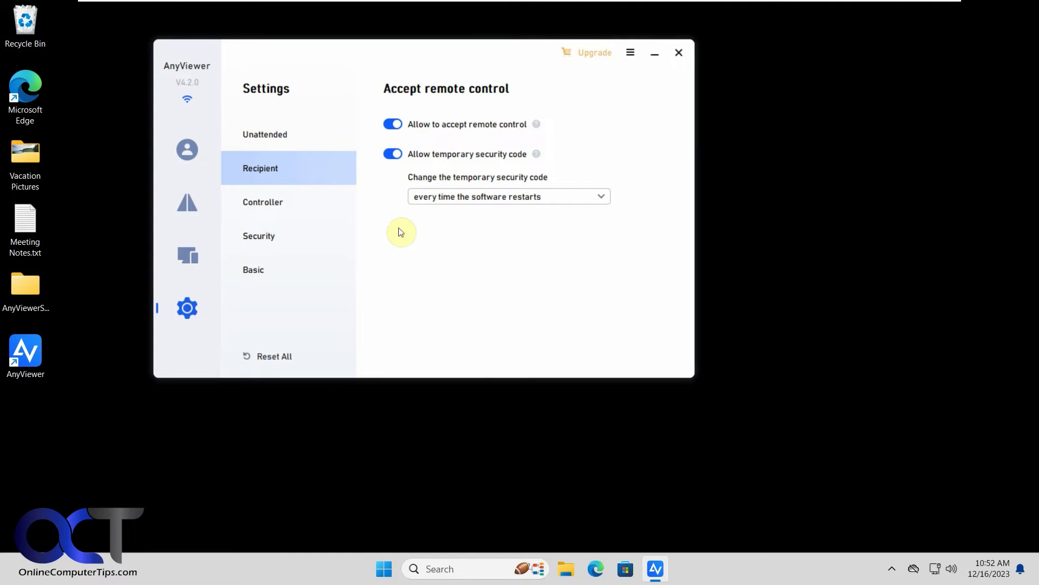
{"action": "left_click", "coordinate": [539, 196]}
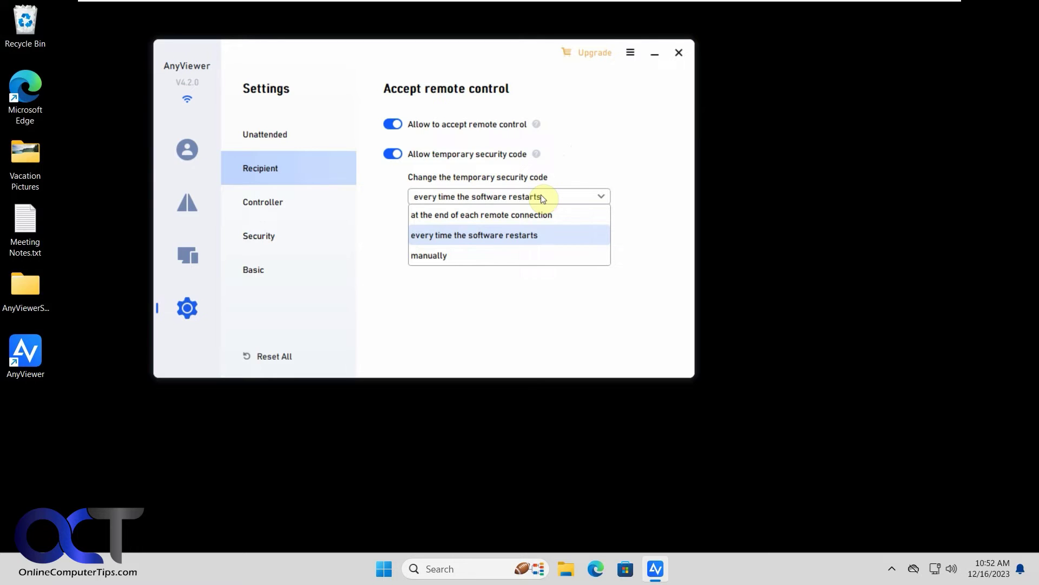
Step: Review the Controller image quality, Security and Basic settings unchanged, then return to the connection page
{"action": "left_click", "coordinate": [281, 204]}
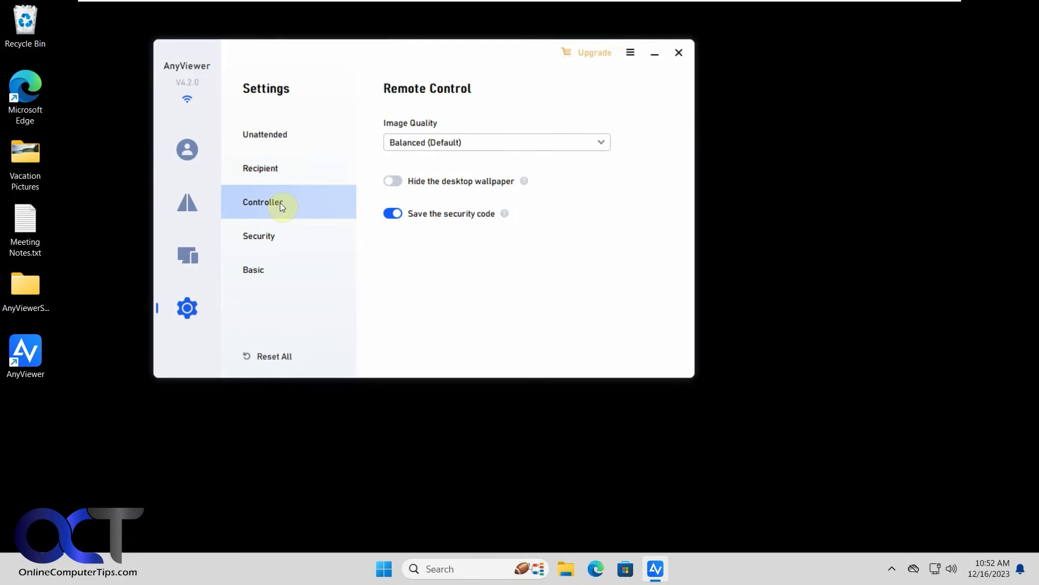
{"action": "left_click", "coordinate": [480, 142]}
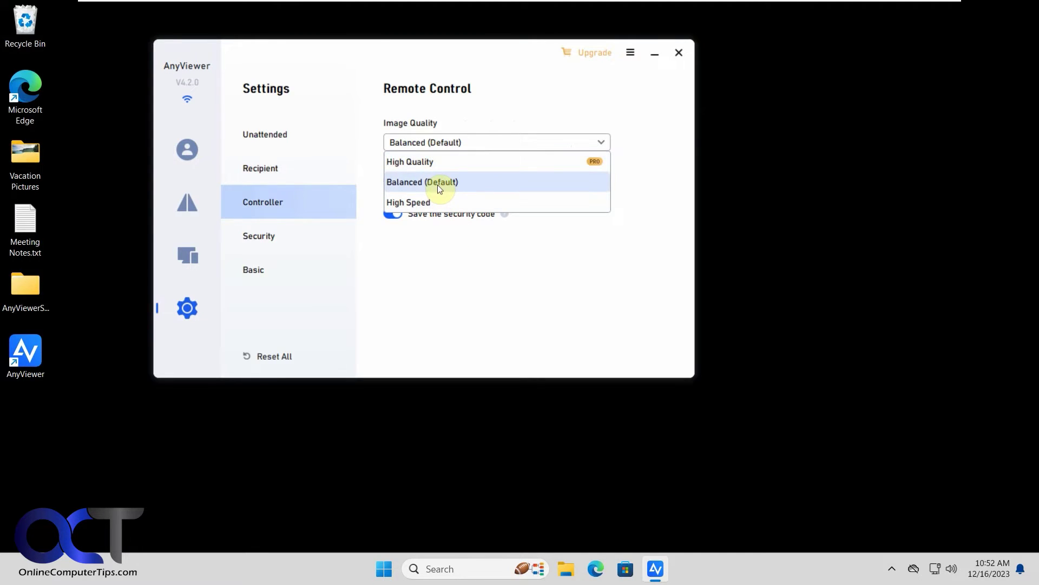
{"action": "left_click", "coordinate": [437, 264]}
{"action": "left_click", "coordinate": [282, 236]}
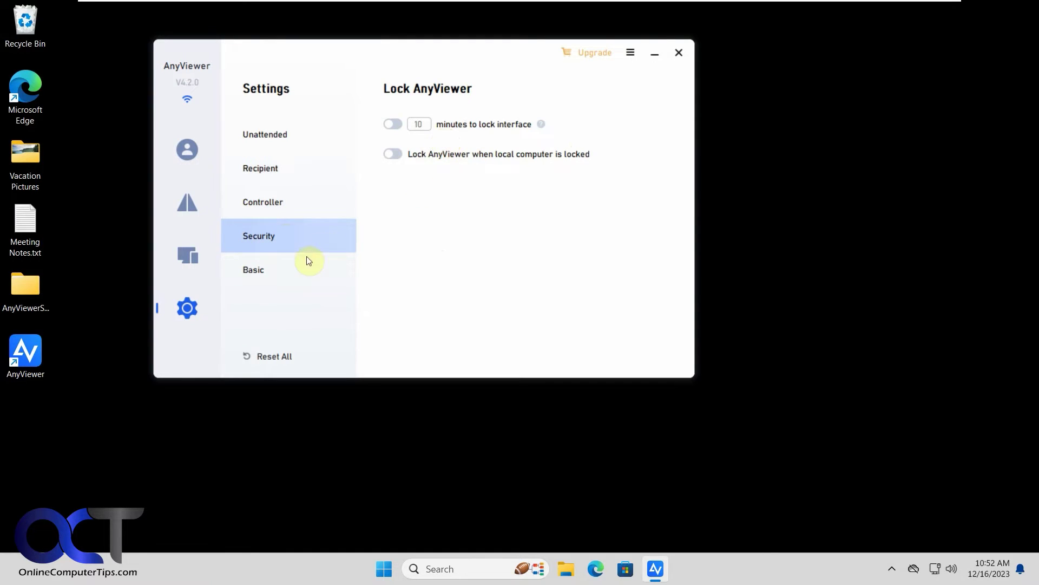
{"action": "left_click", "coordinate": [297, 270]}
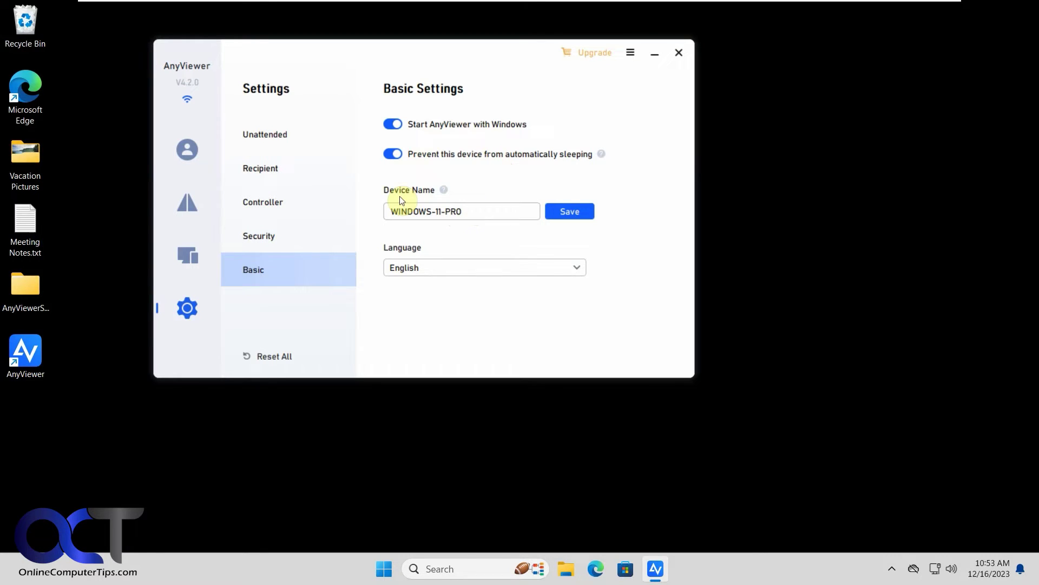
{"action": "left_click", "coordinate": [190, 199]}
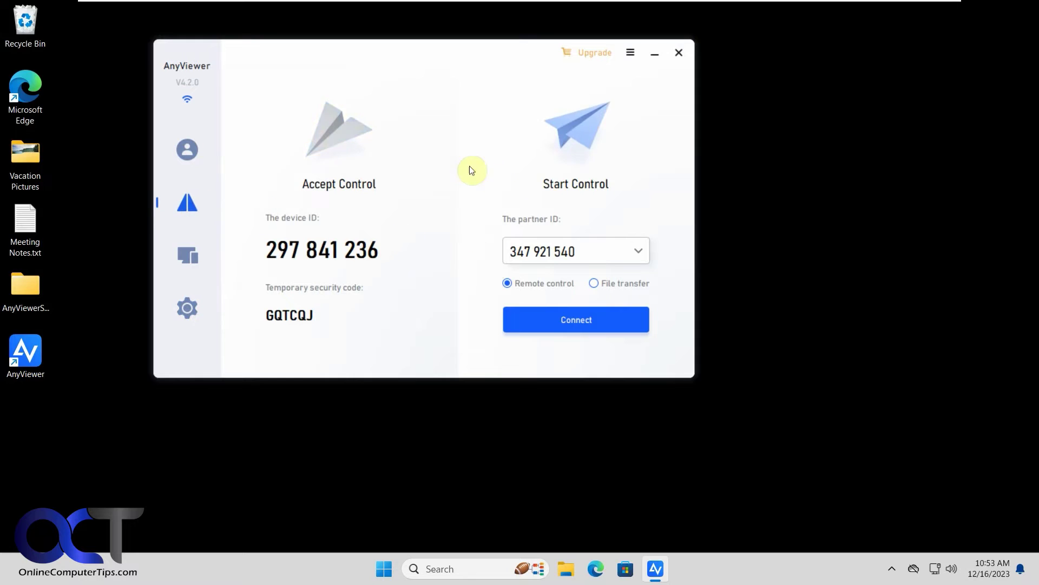
Step: Connect to the partner ID by sending it a remote-control request
{"action": "mouse_move", "coordinate": [388, 306]}
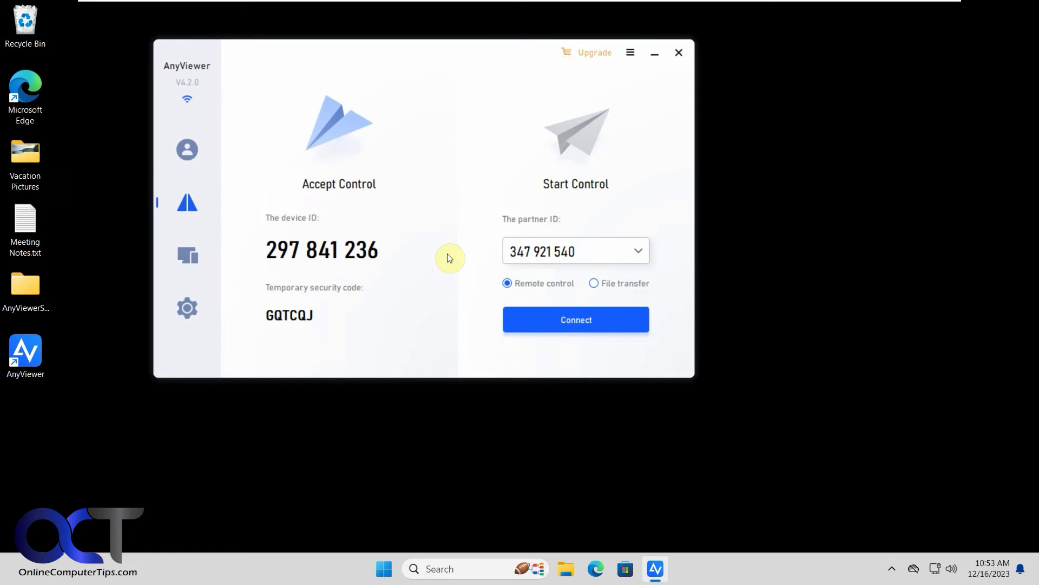
{"action": "left_click", "coordinate": [564, 320]}
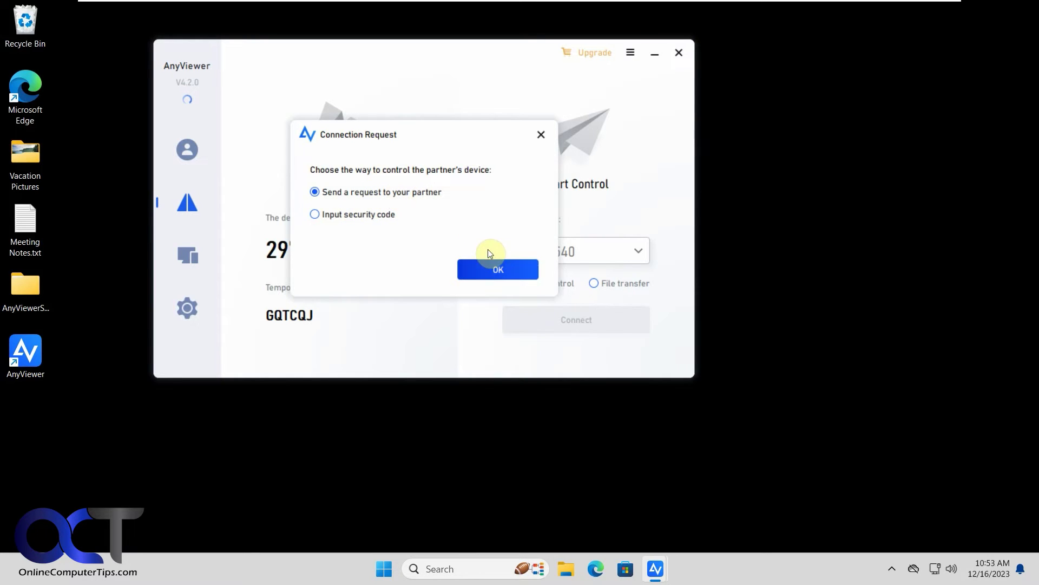
{"action": "left_click", "coordinate": [491, 267]}
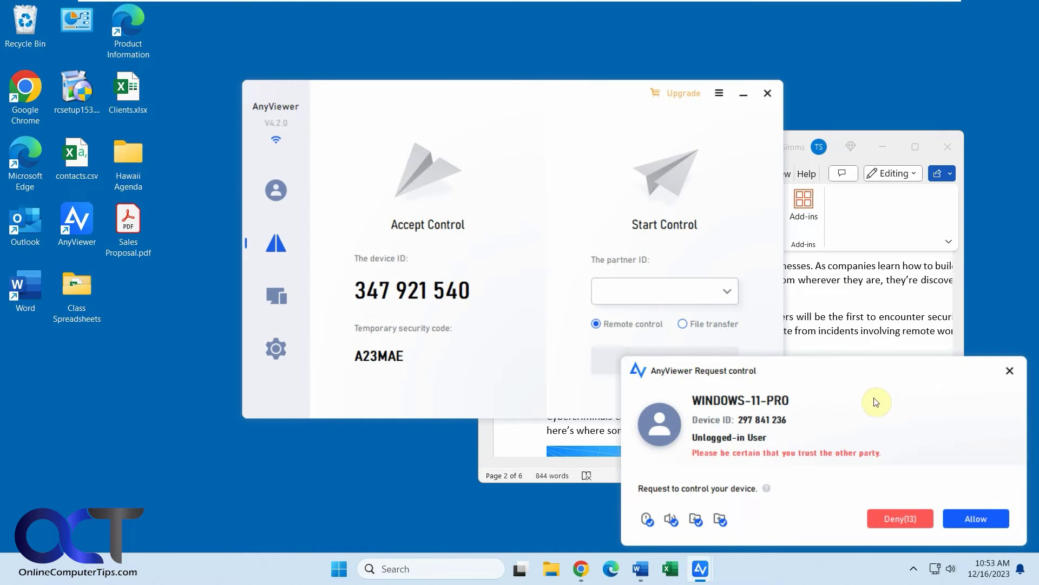
Step: Allow WINDOWS-11-PRO's control request and minimize AnyViewer to reveal the Word document
{"action": "left_click", "coordinate": [978, 517]}
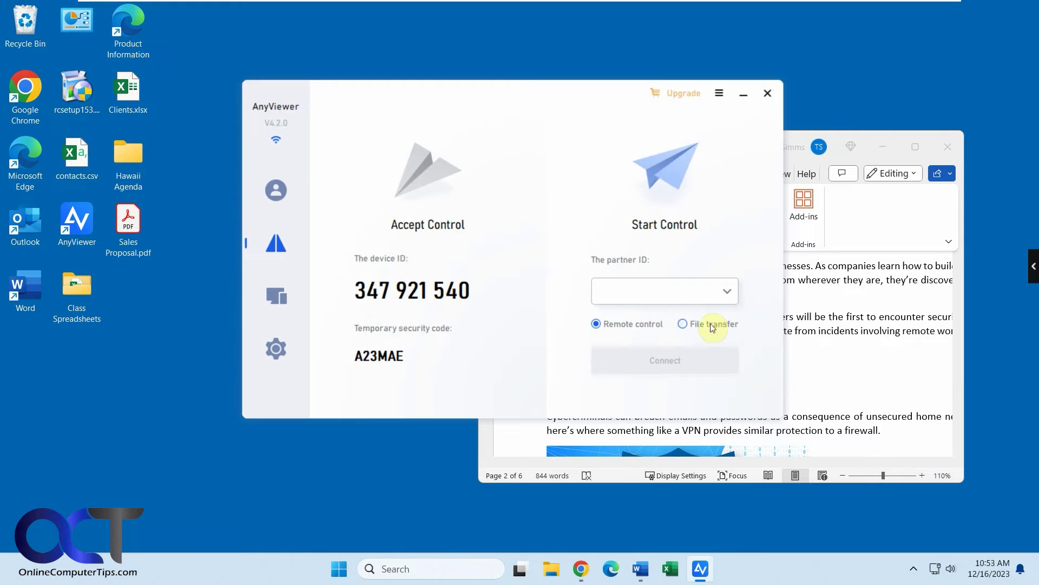
{"action": "left_click", "coordinate": [735, 97]}
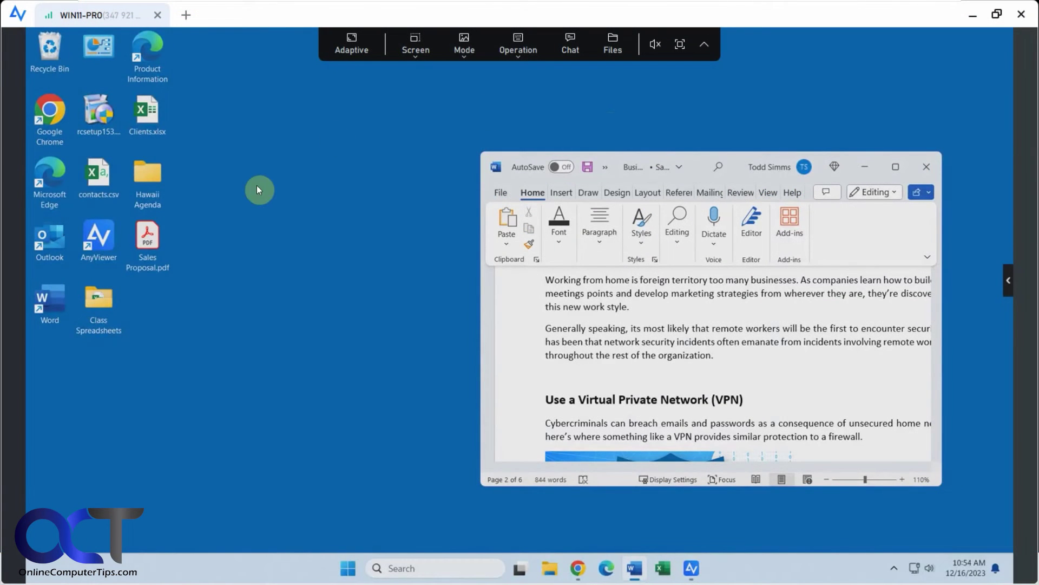
Step: Move the remote Word window left and toggle the display between Original and Adaptive scale
{"action": "left_click_drag", "start_coordinate": [702, 165], "coordinate": [648, 159]}
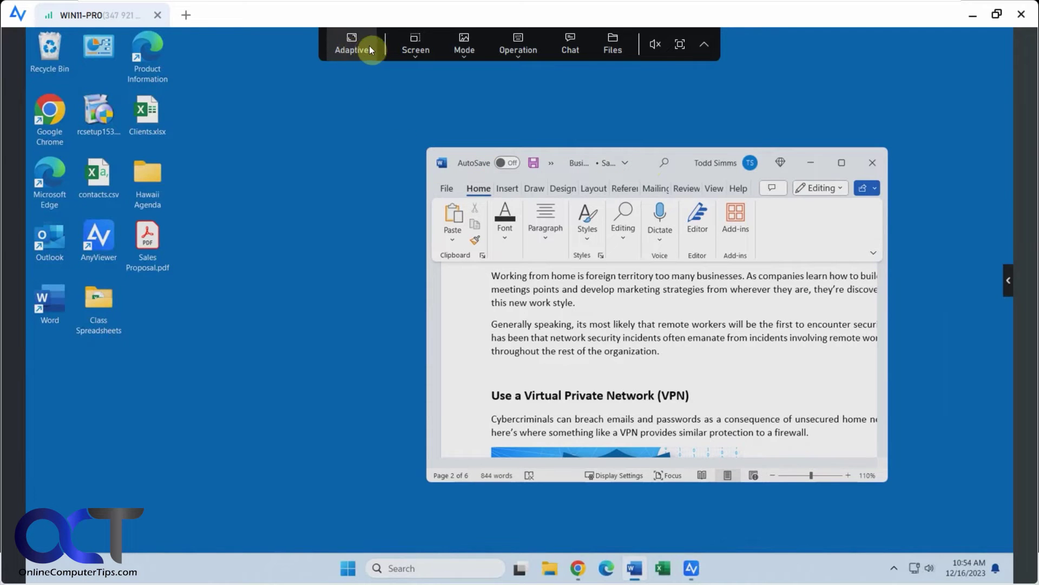
{"action": "left_click", "coordinate": [351, 44]}
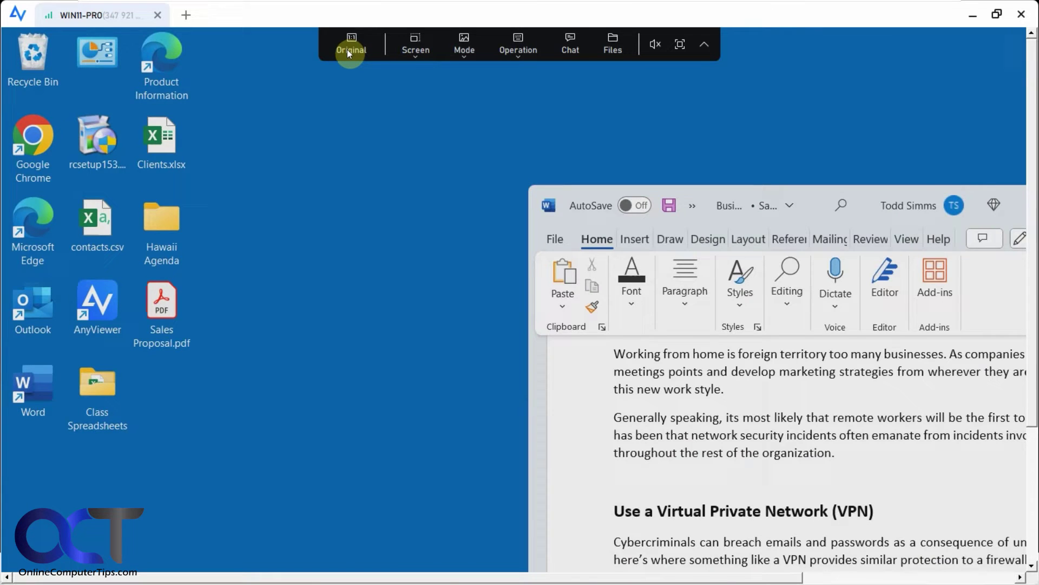
{"action": "left_click", "coordinate": [349, 44]}
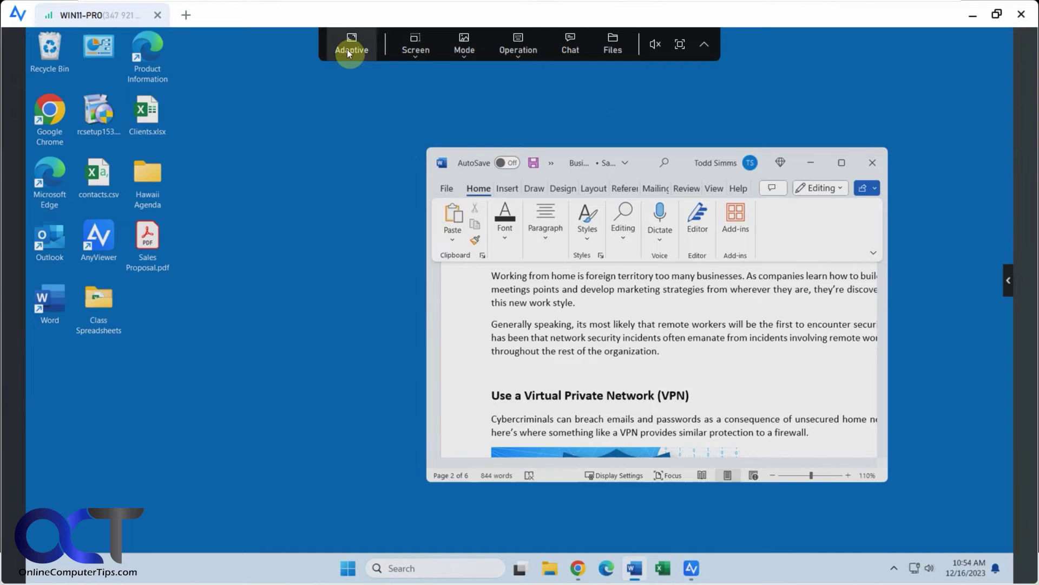
{"action": "left_click", "coordinate": [346, 50]}
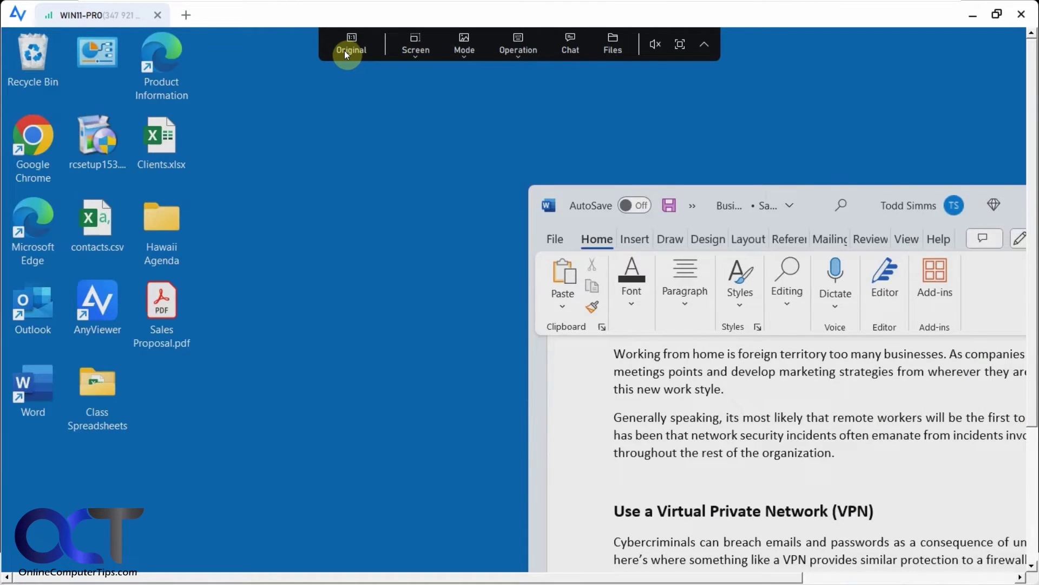
{"action": "left_click", "coordinate": [344, 50]}
Step: Check the Screen resolution list and Mode options, then show the Operation menu
{"action": "left_click", "coordinate": [415, 55]}
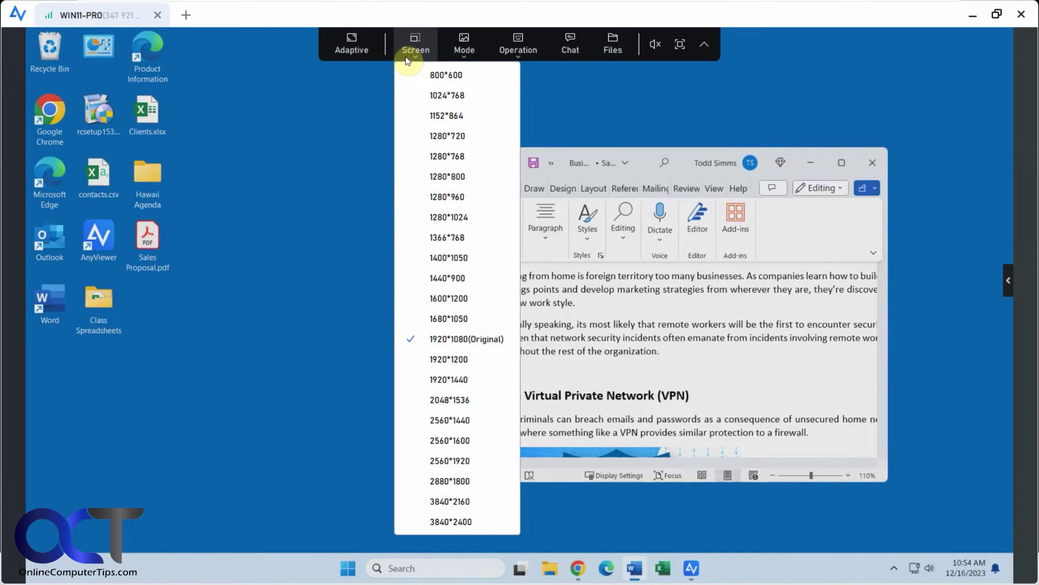
{"action": "left_click", "coordinate": [413, 55]}
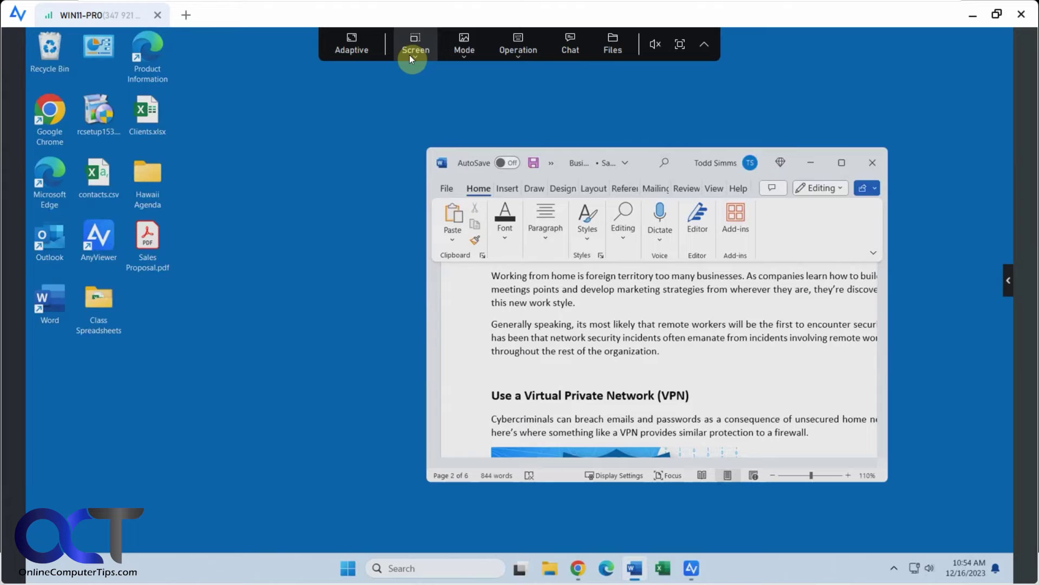
{"action": "left_click", "coordinate": [456, 54]}
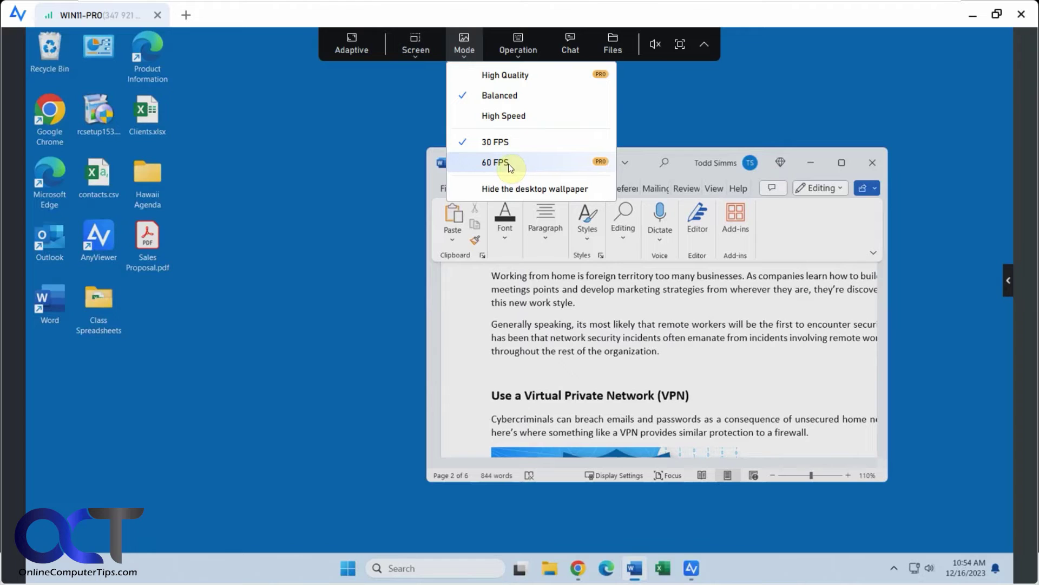
{"action": "left_click", "coordinate": [520, 52]}
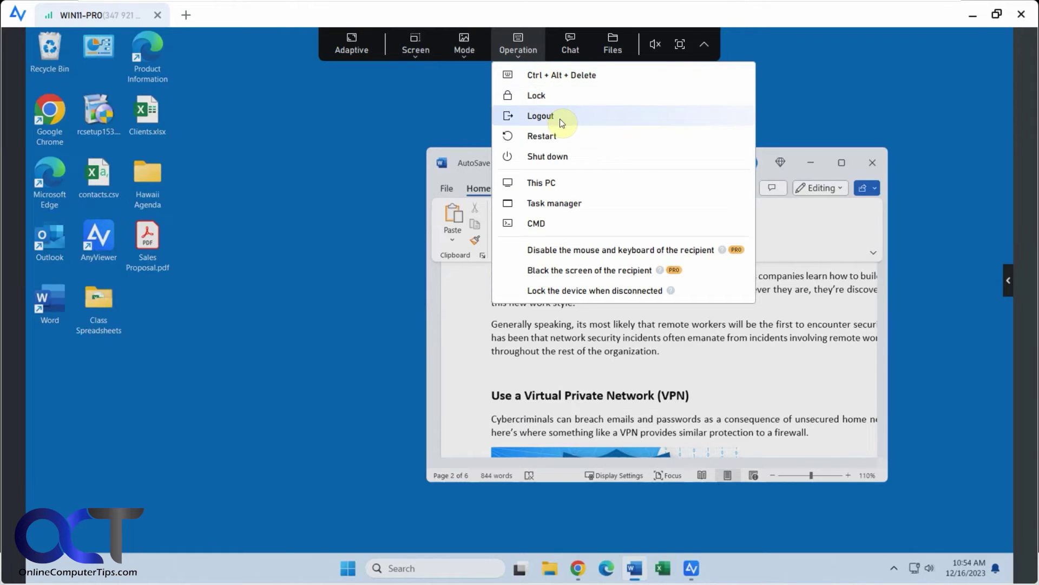
{"action": "left_click", "coordinate": [559, 201]}
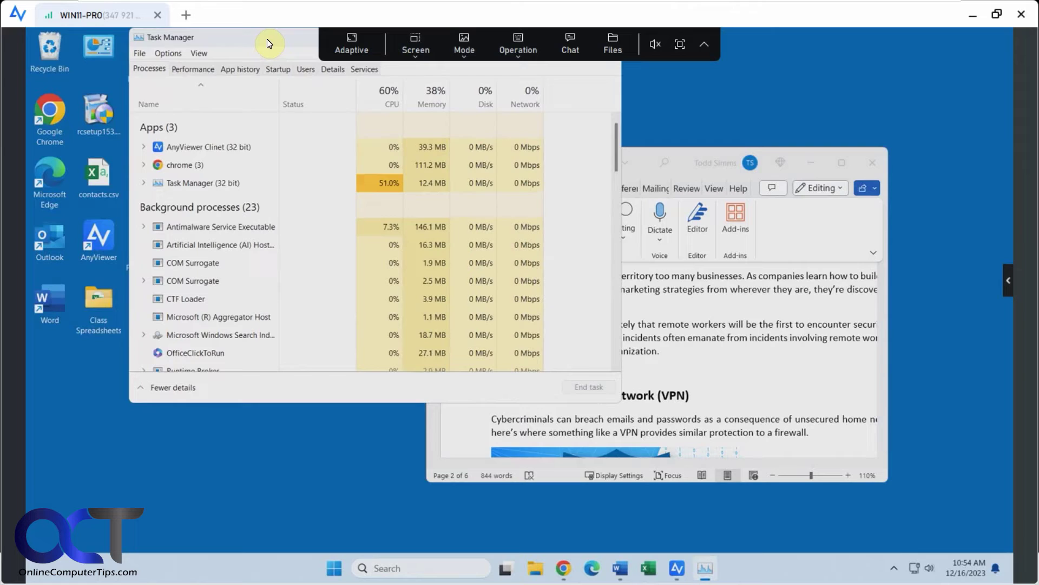
{"action": "left_click_drag", "start_coordinate": [267, 39], "coordinate": [251, 102]}
{"action": "left_click", "coordinate": [587, 102]}
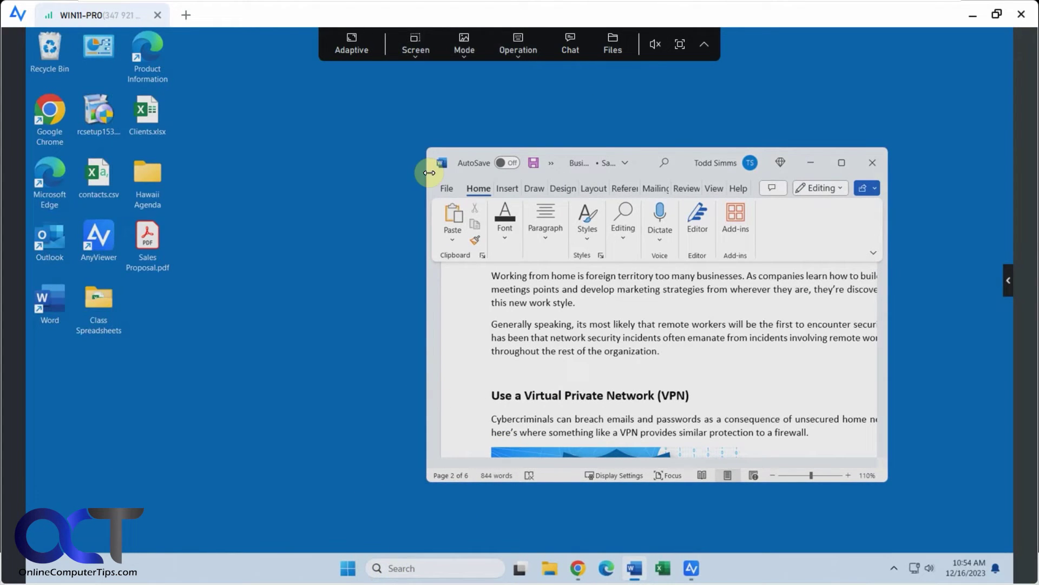
{"action": "left_click", "coordinate": [515, 56]}
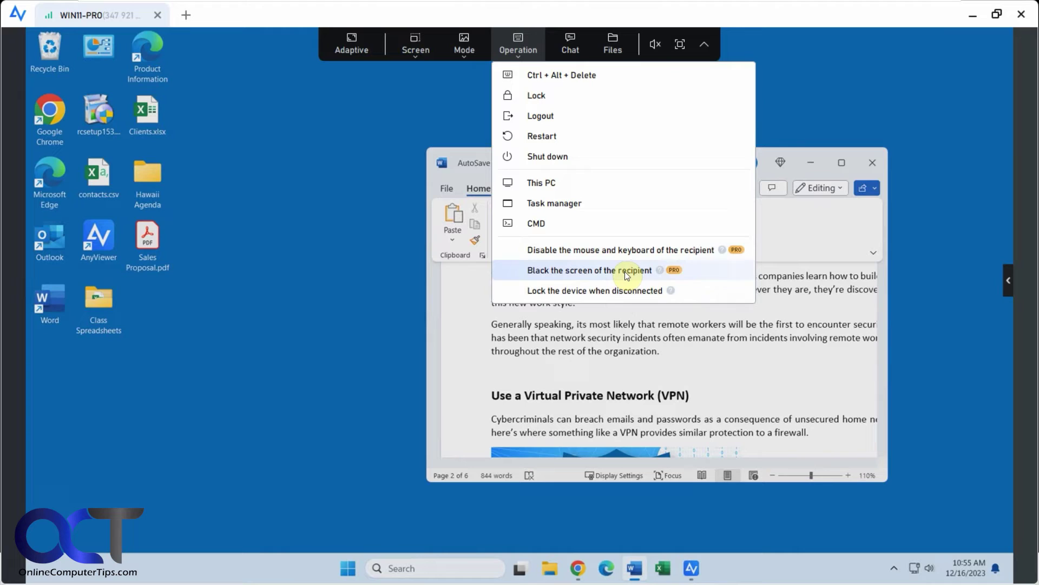
Step: Exchange 'Hi' and 'Hi back' in the session chat, then collapse the remote chat panel
{"action": "left_click", "coordinate": [571, 51]}
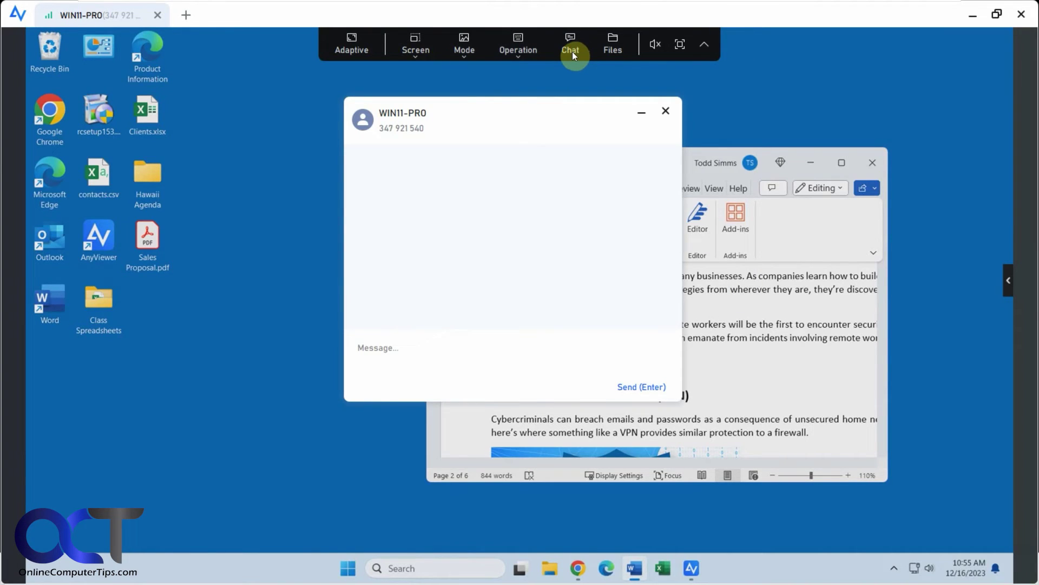
{"action": "left_click", "coordinate": [410, 340]}
{"action": "type", "text": "Hi"}
{"action": "key", "text": "Return"}
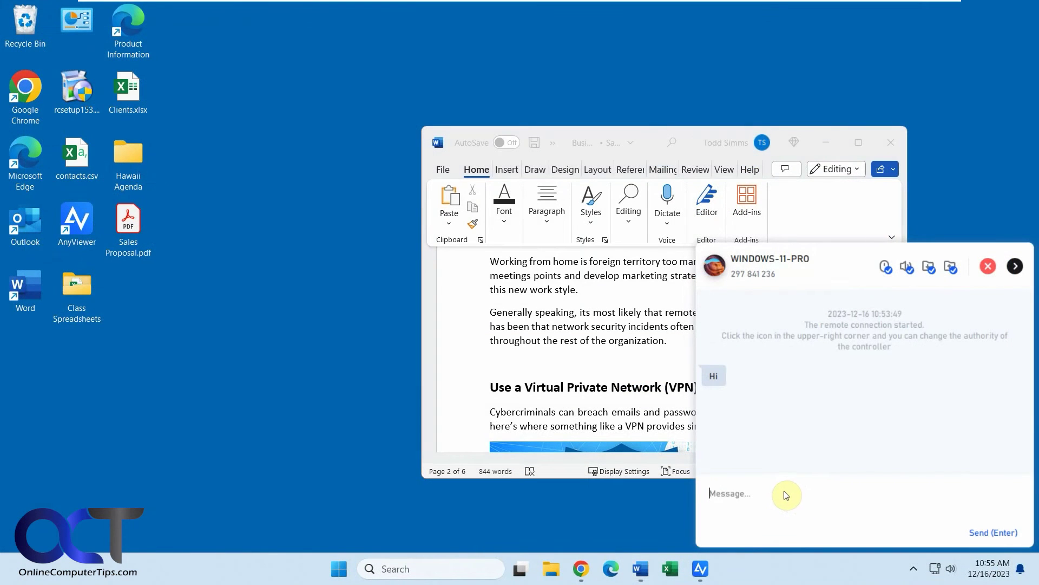
{"action": "type", "text": "Hi back"}
{"action": "key", "text": "Return"}
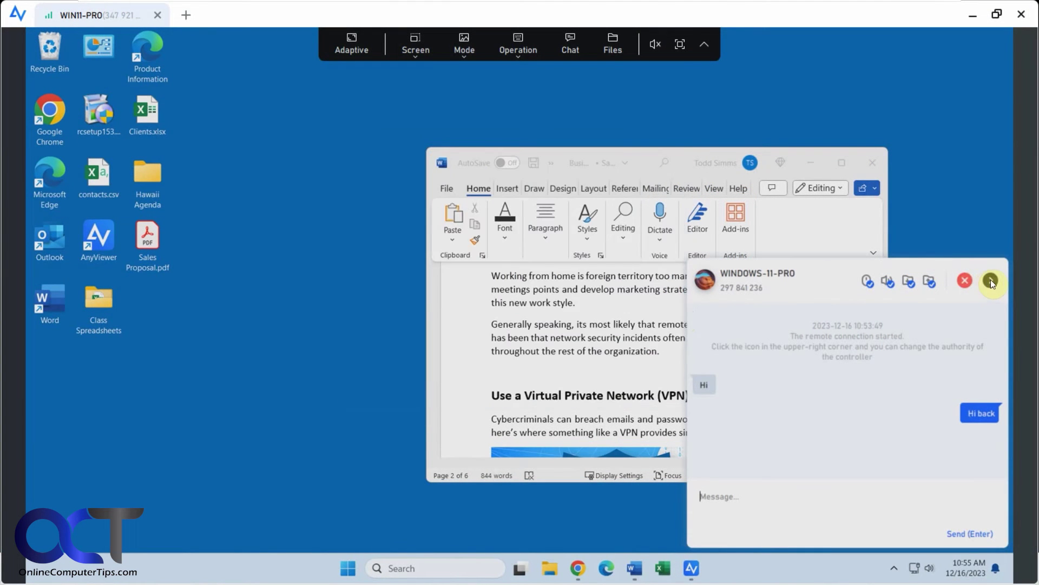
{"action": "left_click", "coordinate": [991, 281]}
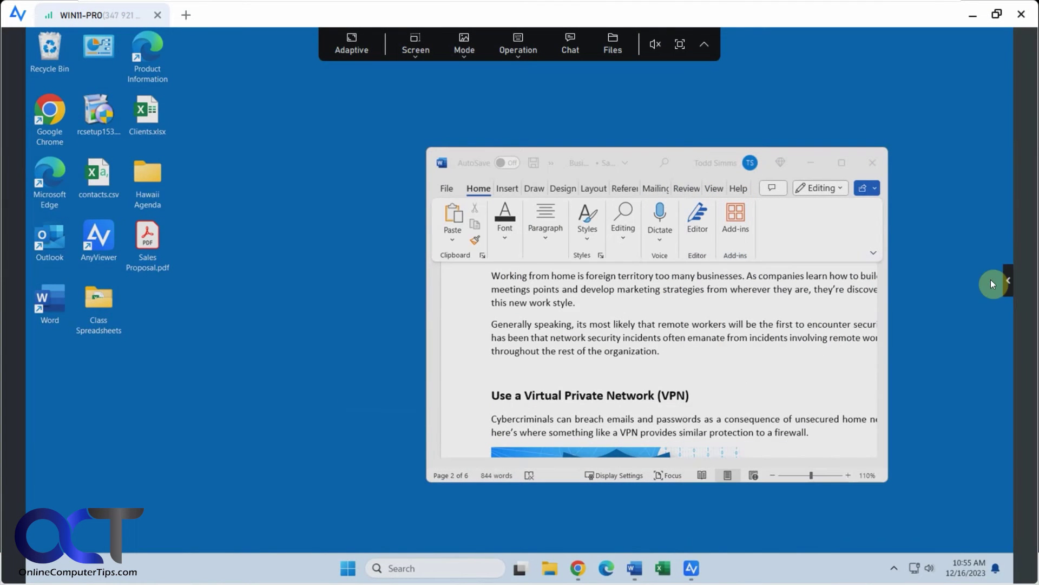
Step: Try Files, dismiss its login notice, toggle the toolbar, then end the session and dismiss the Note
{"action": "left_click", "coordinate": [614, 44]}
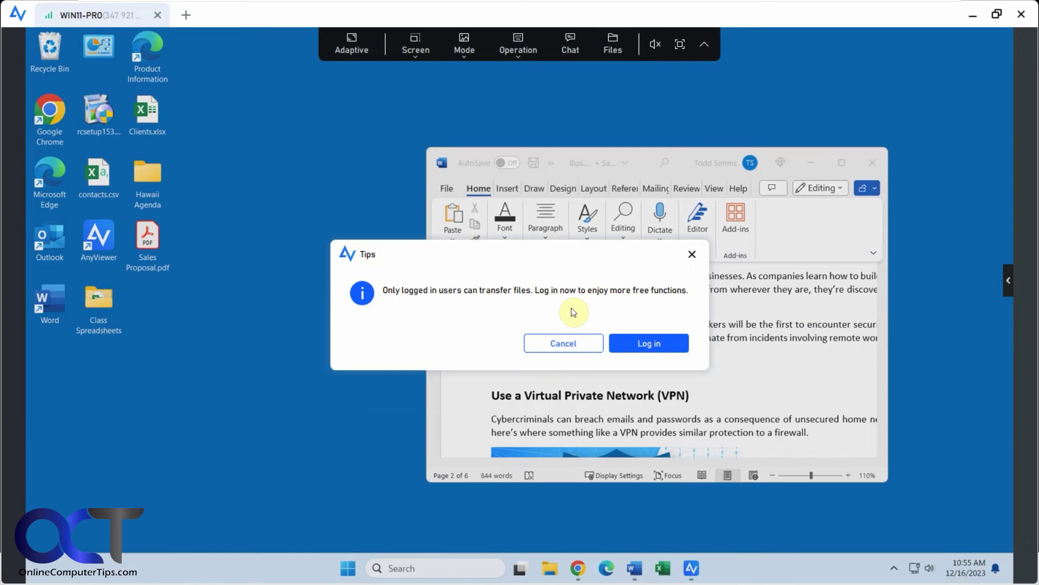
{"action": "left_click", "coordinate": [692, 255]}
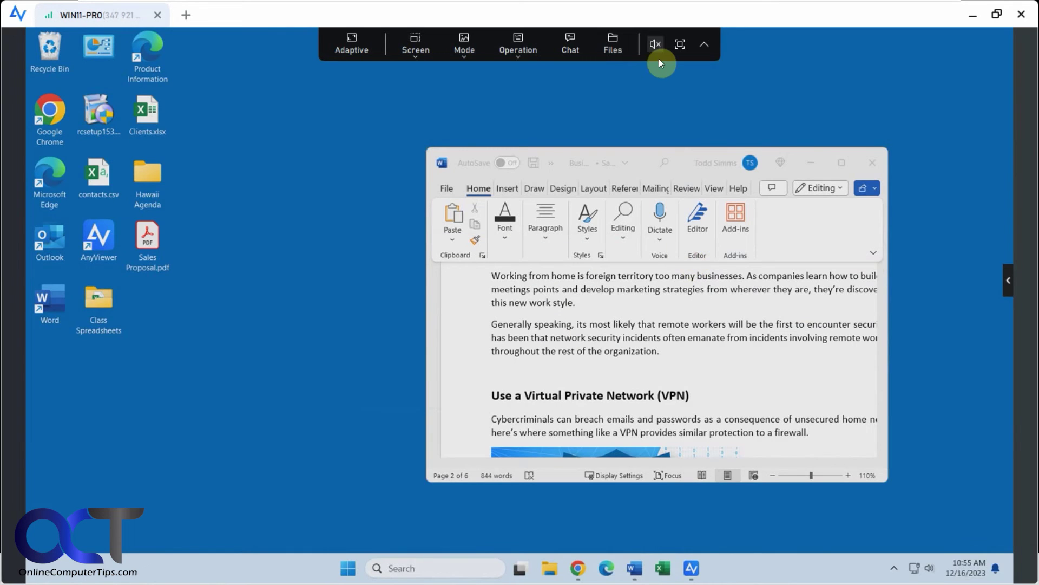
{"action": "left_click", "coordinate": [703, 47]}
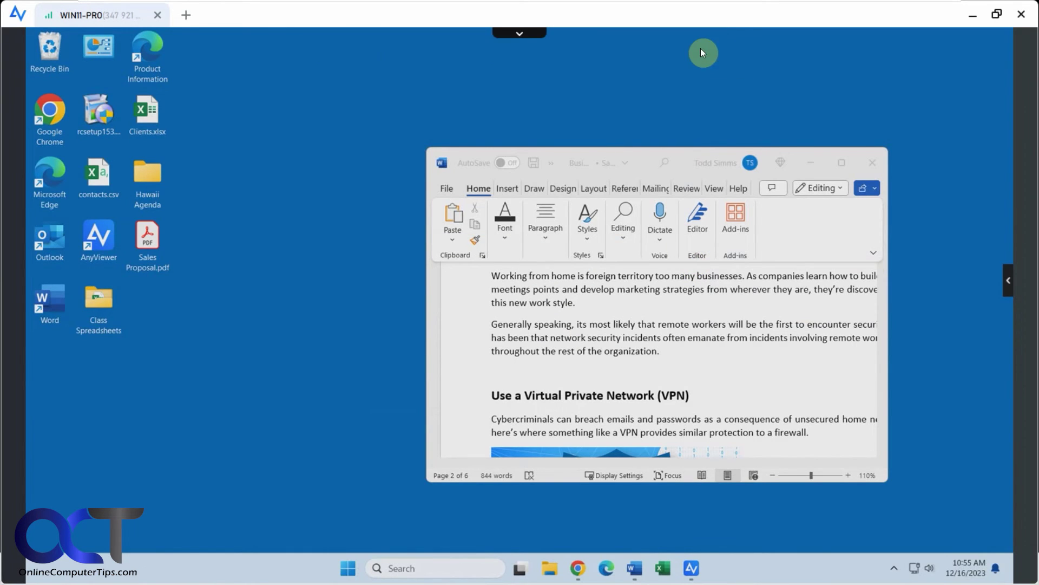
{"action": "left_click", "coordinate": [527, 39]}
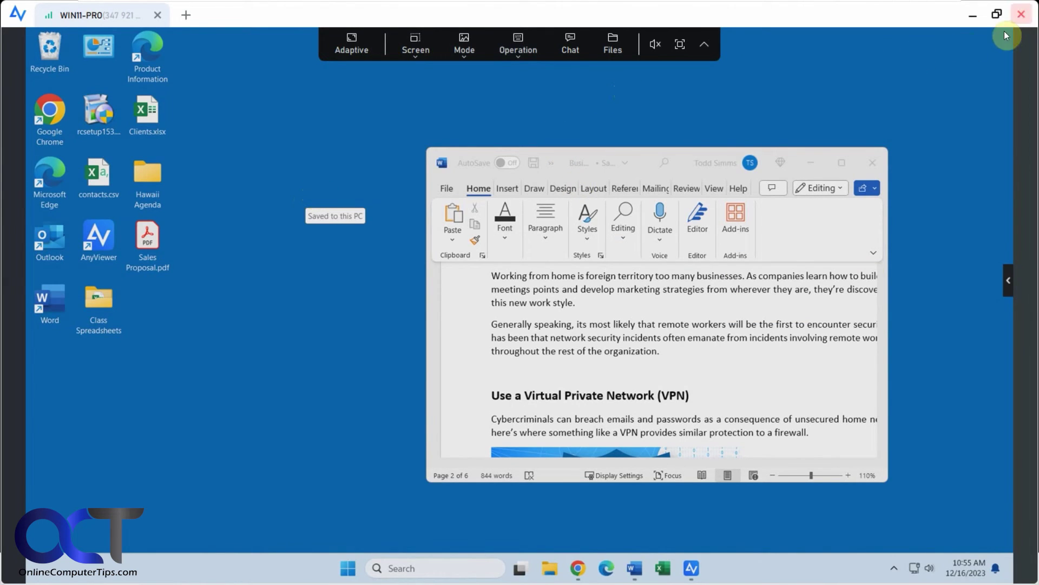
{"action": "left_click", "coordinate": [1021, 15]}
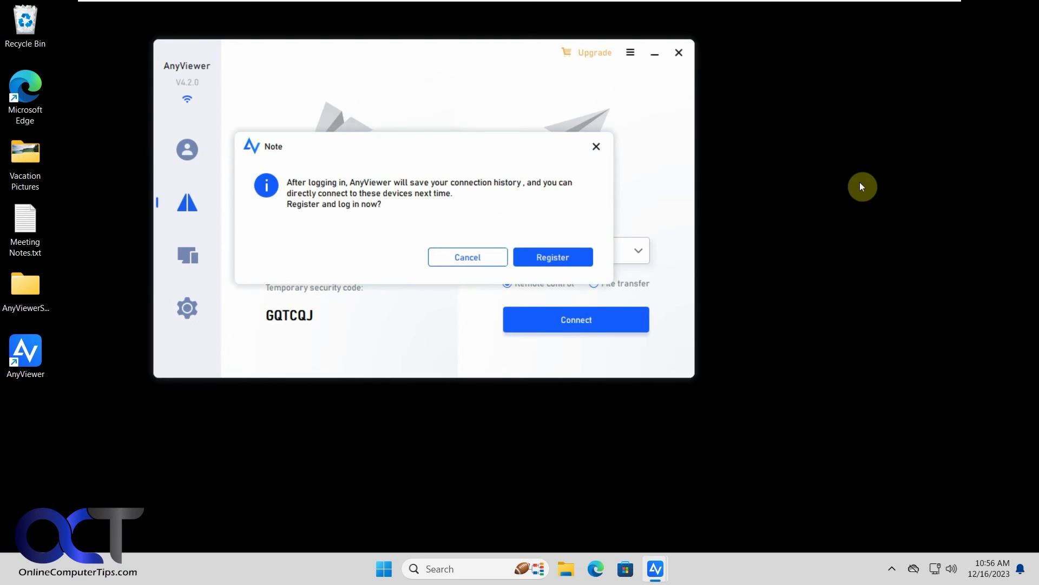
{"action": "left_click", "coordinate": [590, 154]}
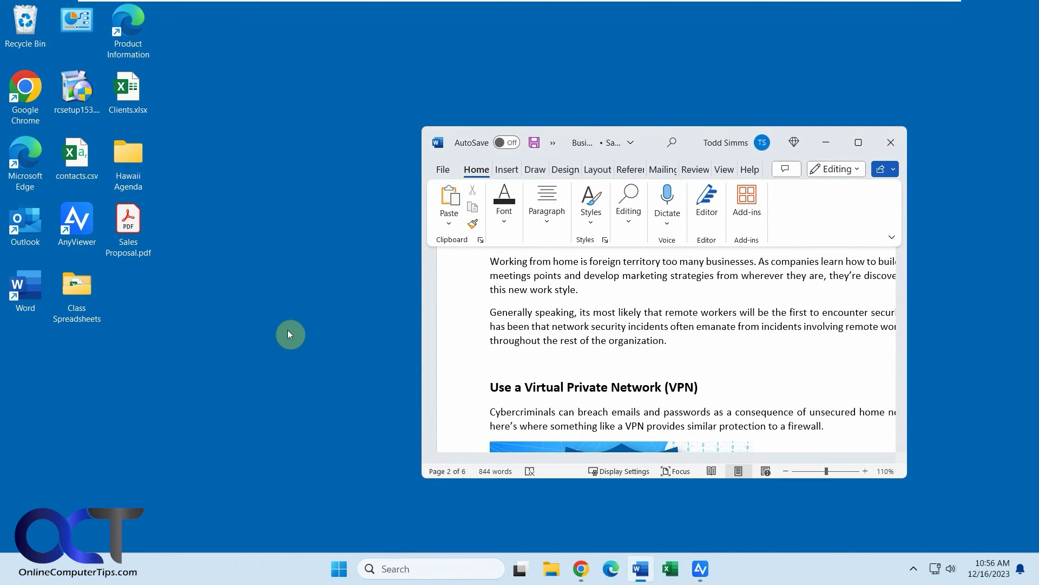
Step: Switch to Chrome, dismiss the Christmas Deals popup, and review the Free, Professional ($3.58/month) and Enterprise ($16.58/month) plans
{"action": "left_click", "coordinate": [582, 569]}
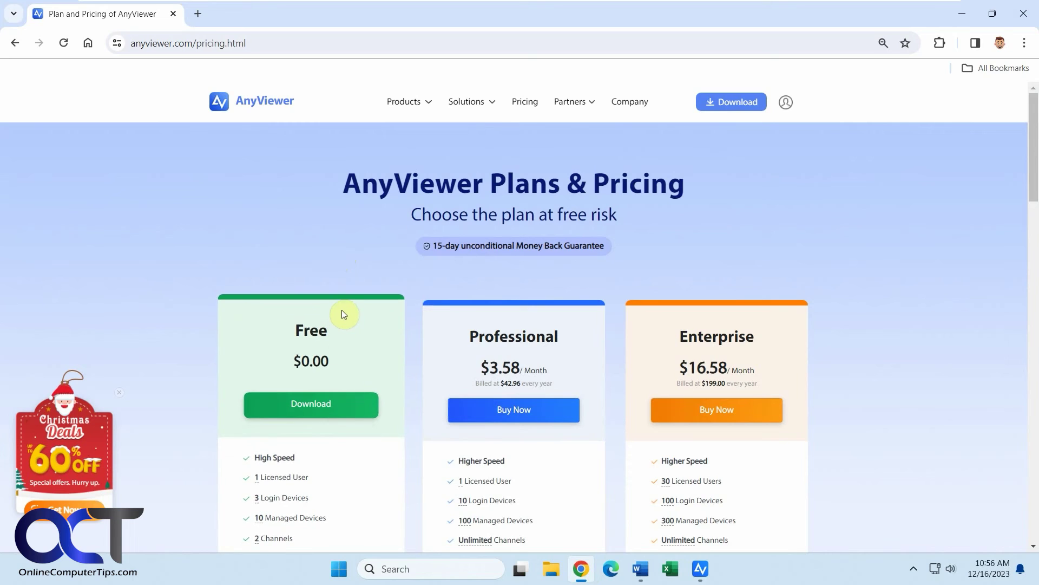
{"action": "left_click", "coordinate": [119, 392]}
{"action": "scroll", "coordinate": [291, 255], "scroll_direction": "down", "scroll_amount": 1}
{"action": "scroll", "coordinate": [291, 255], "scroll_direction": "down", "scroll_amount": 1}
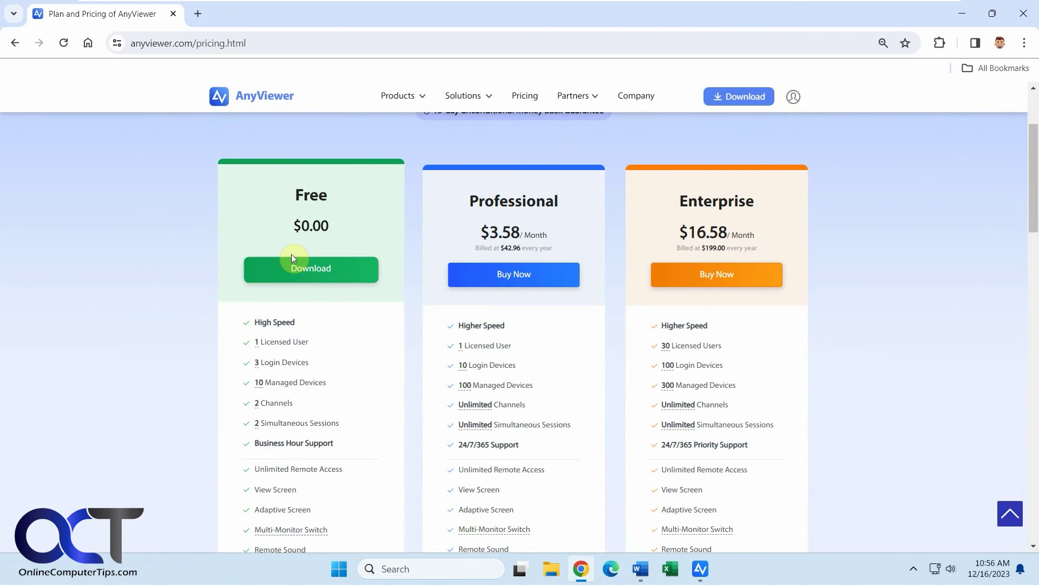
{"action": "scroll", "coordinate": [287, 254], "scroll_direction": "down", "scroll_amount": 1}
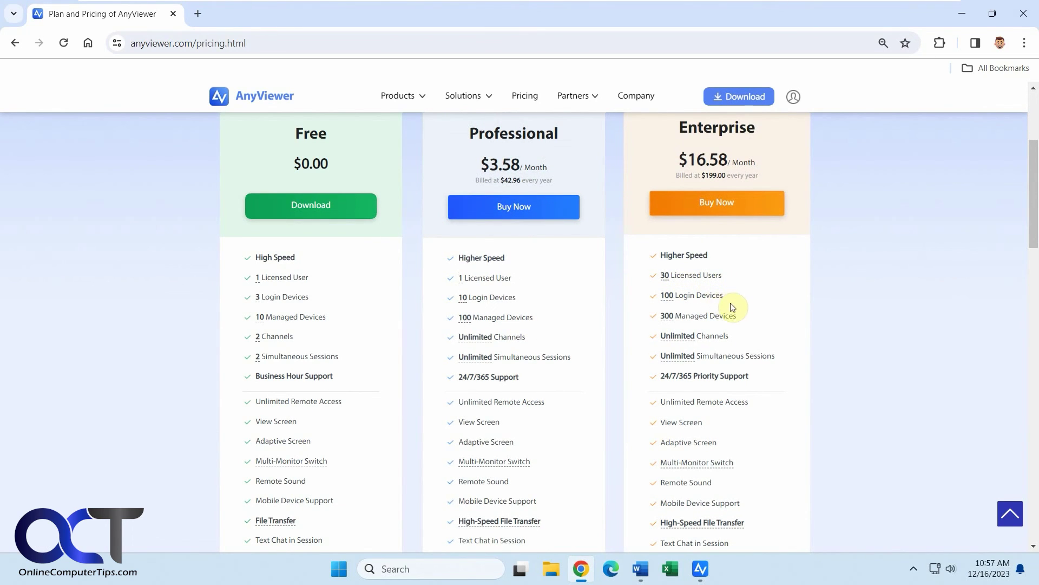
{"action": "scroll", "coordinate": [869, 361], "scroll_direction": "down", "scroll_amount": 2}
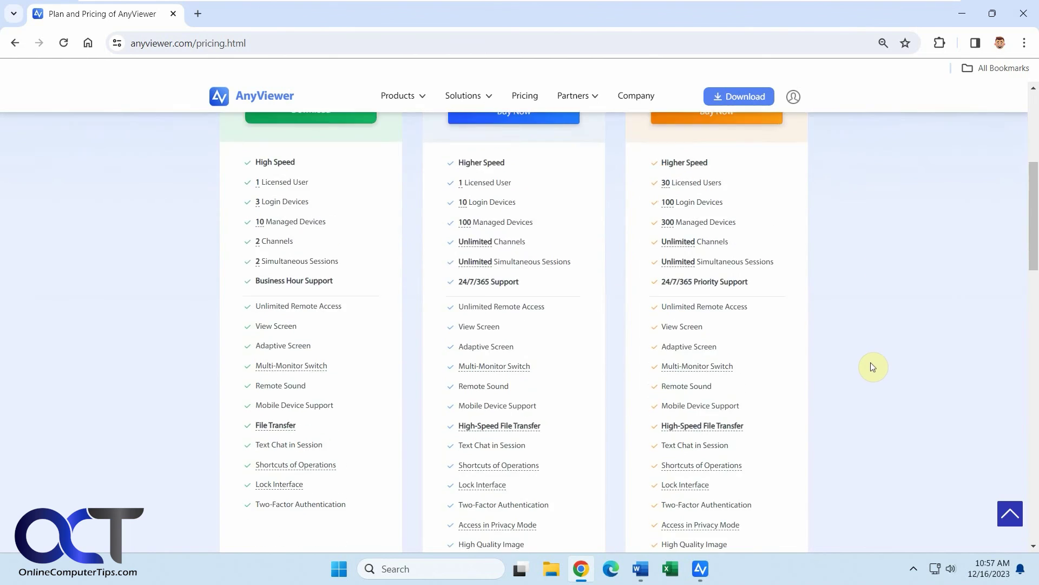
{"action": "scroll", "coordinate": [870, 362], "scroll_direction": "up", "scroll_amount": 3}
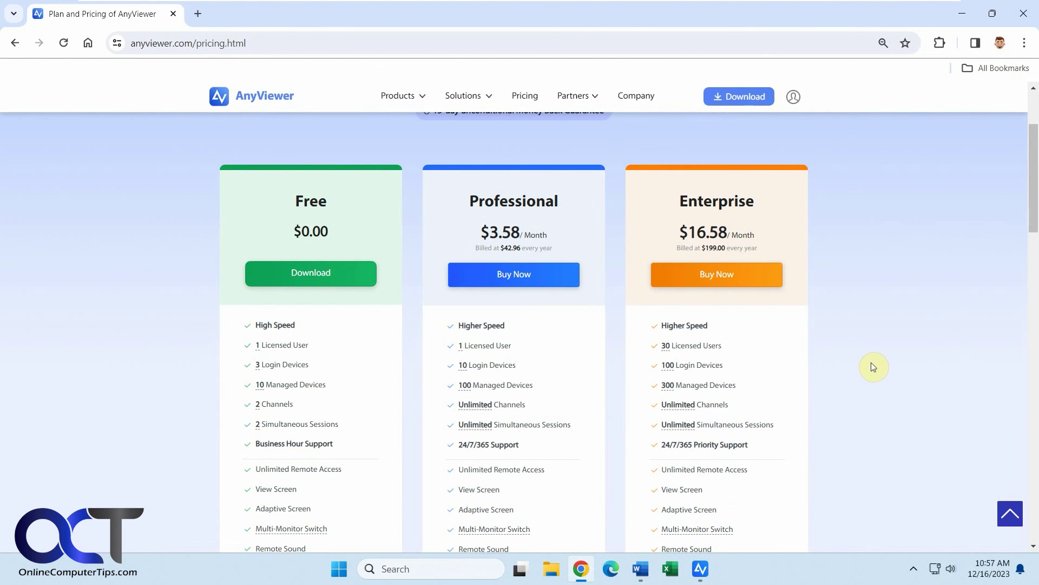